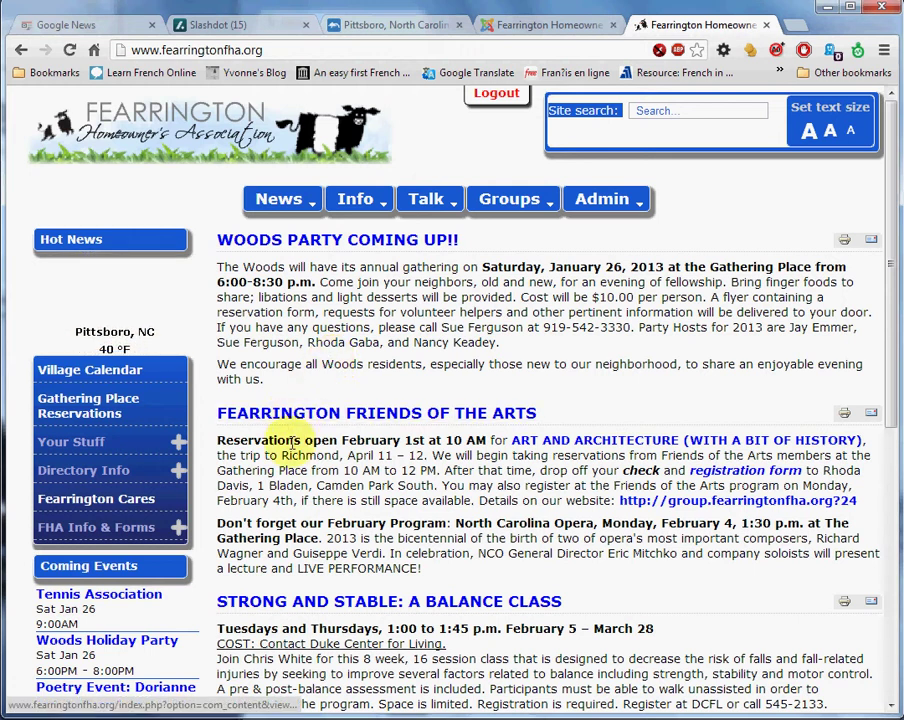
# Step: Expand Your Stuff in the sidebar and start a new article via Write an Article
pyautogui.click(78, 443)
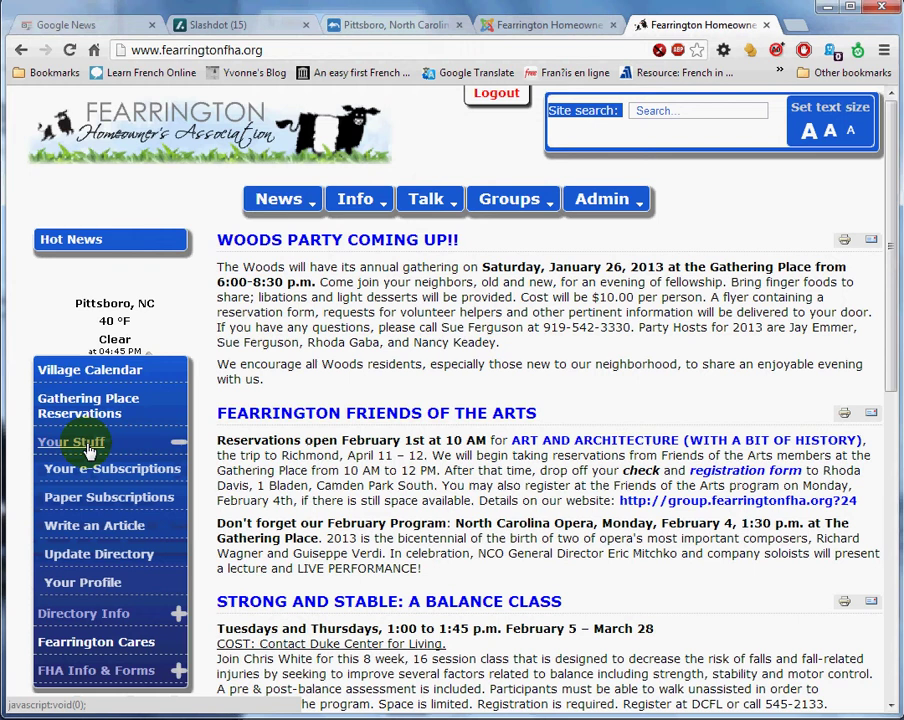
pyautogui.click(85, 531)
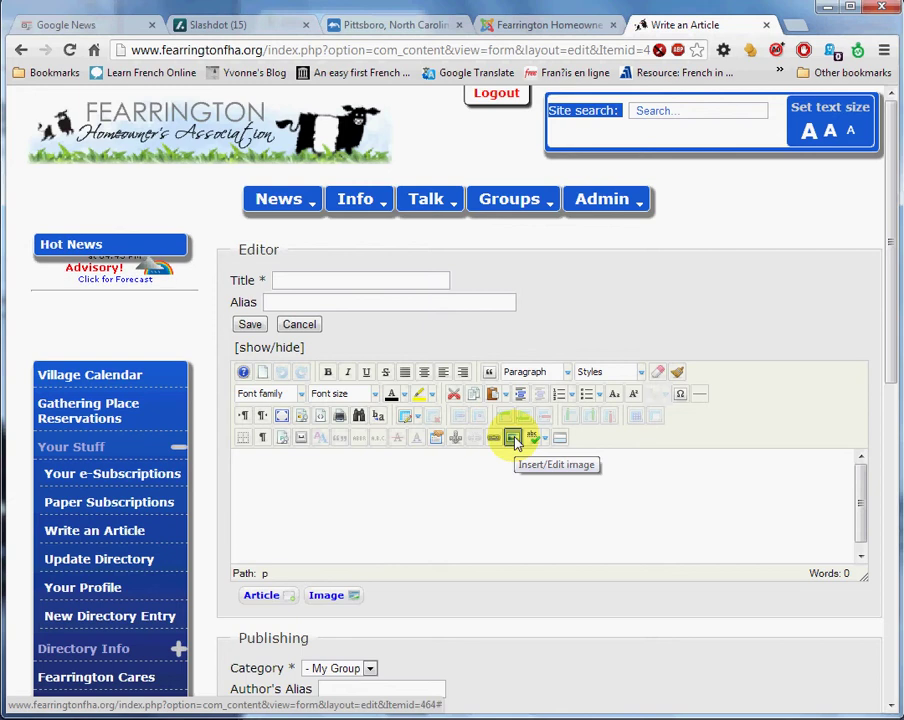
# Step: Bring up the JCE Image Manager and expand the stories and blog_pics folders in the tree
pyautogui.click(512, 438)
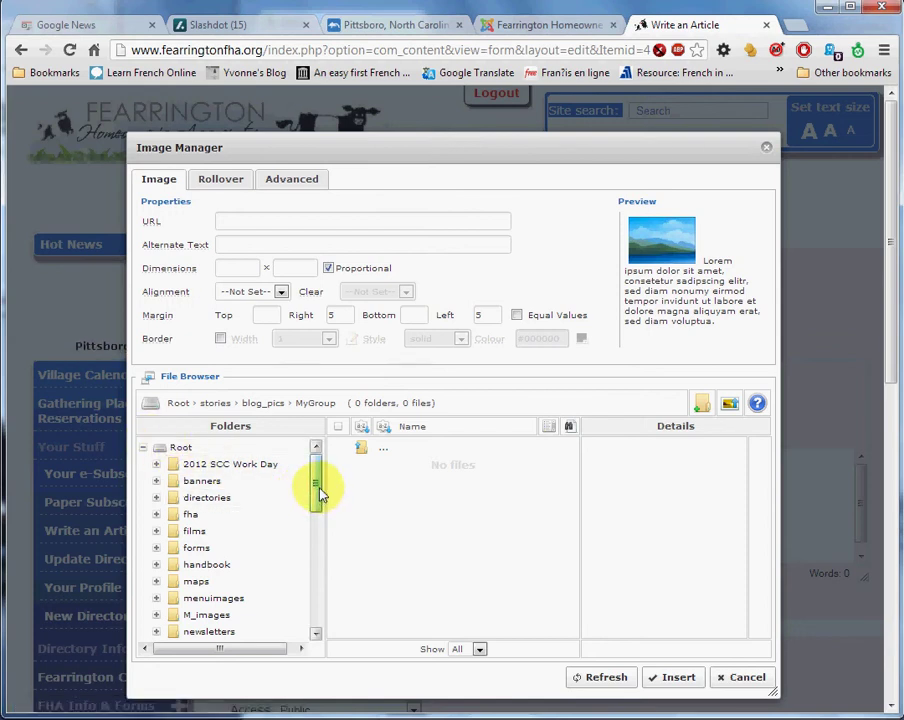
pyautogui.moveTo(315, 488); pyautogui.dragTo(311, 541)
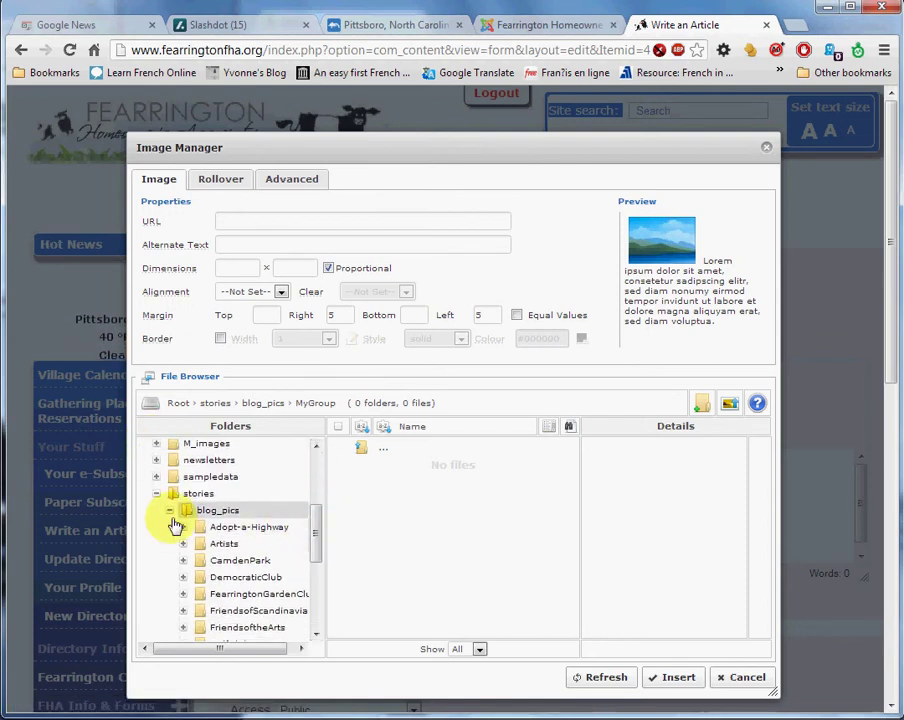
pyautogui.click(156, 494)
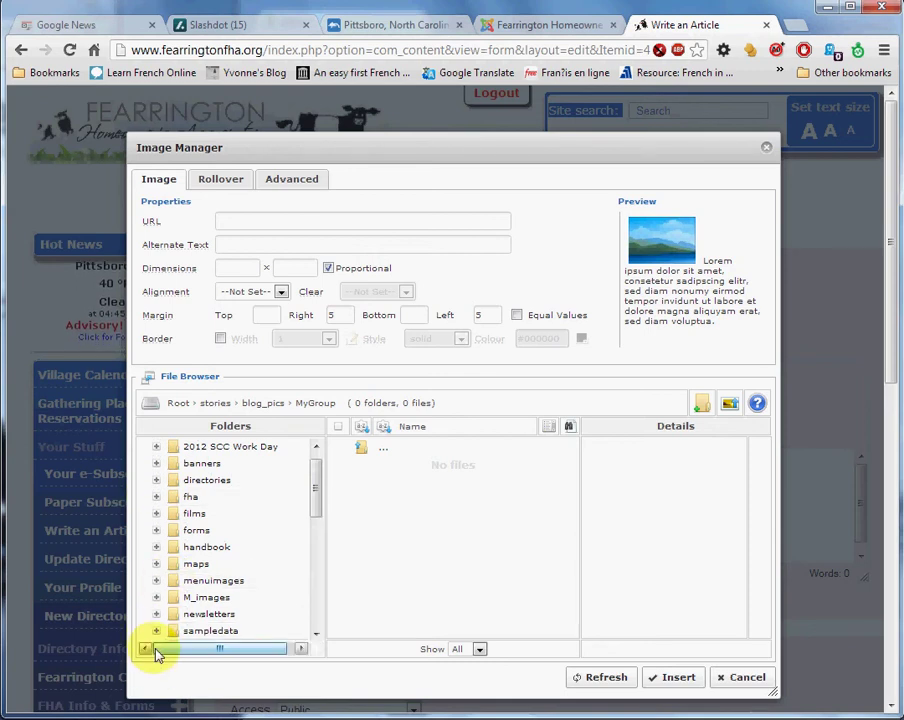
pyautogui.click(156, 647)
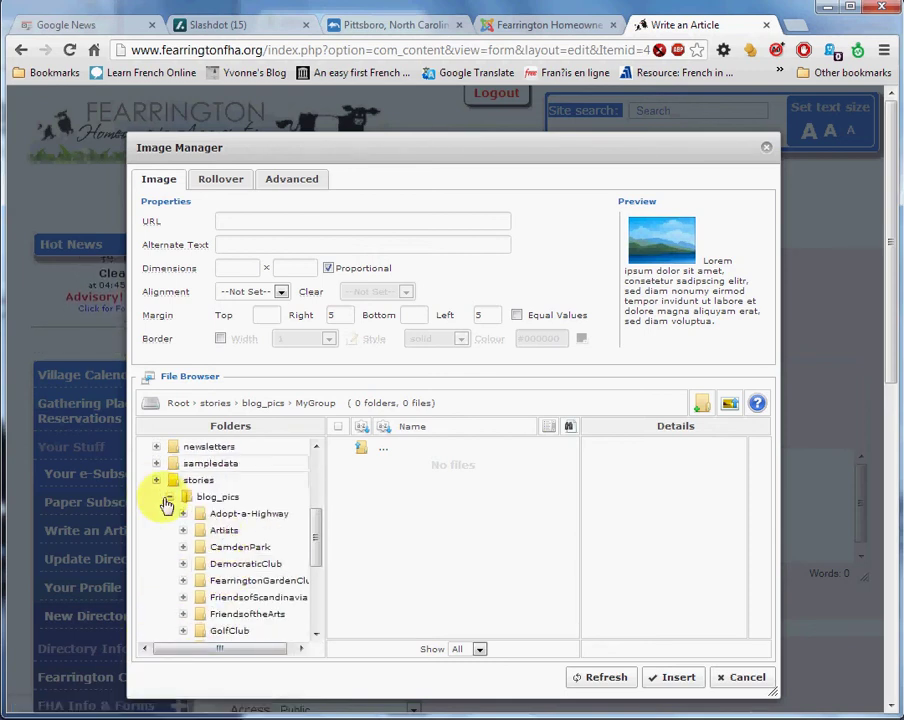
pyautogui.click(170, 500)
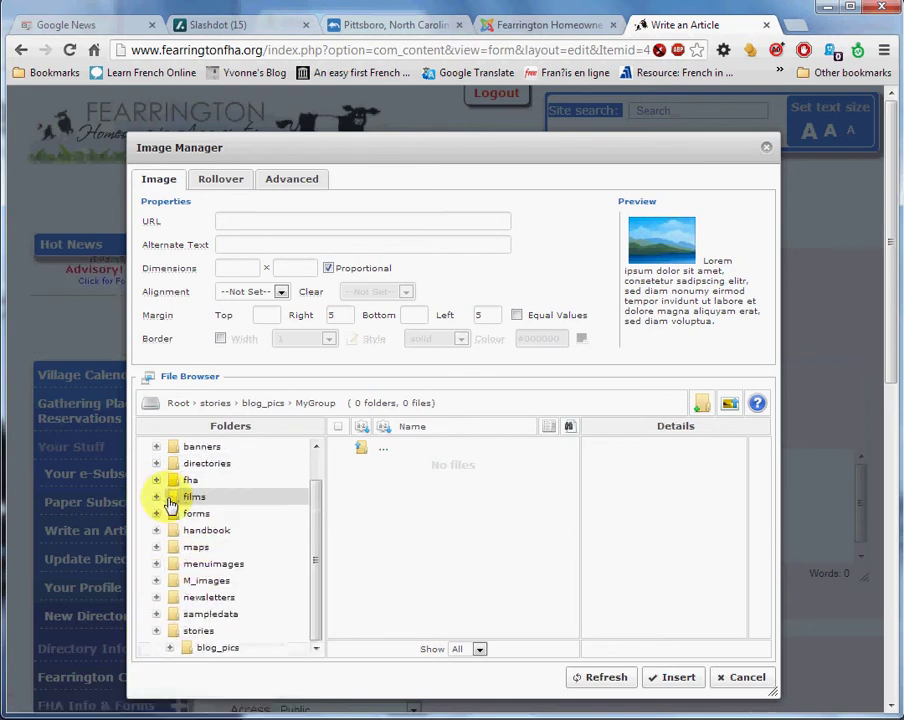
# Step: Scroll the folder tree down and go into the empty MyGroup folder
pyautogui.scroll(-2, 176, 540)
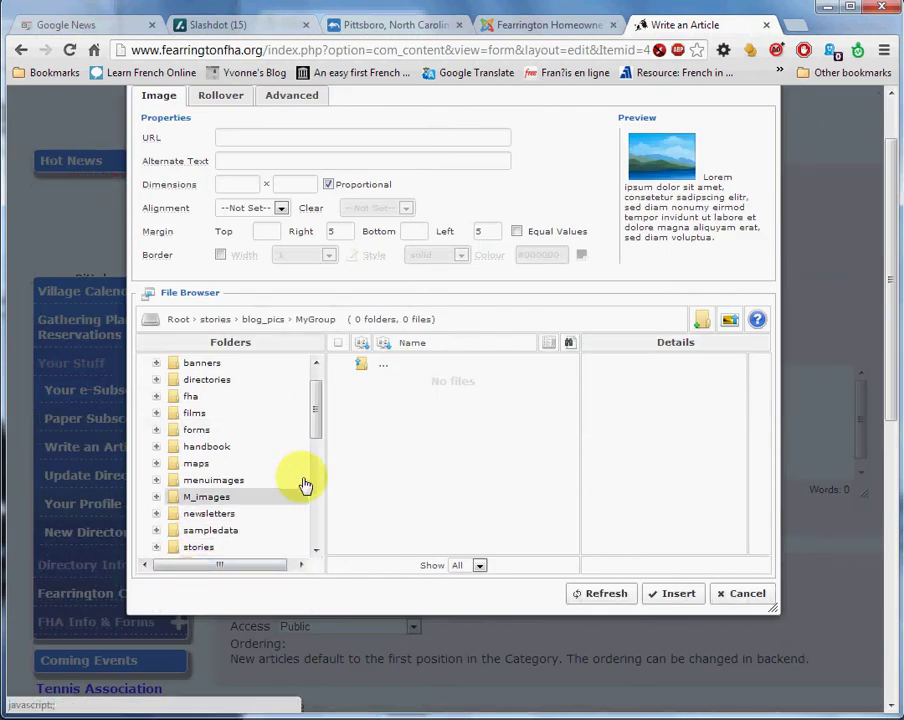
pyautogui.scroll(-2, 248, 428)
pyautogui.scroll(-2, 256, 432)
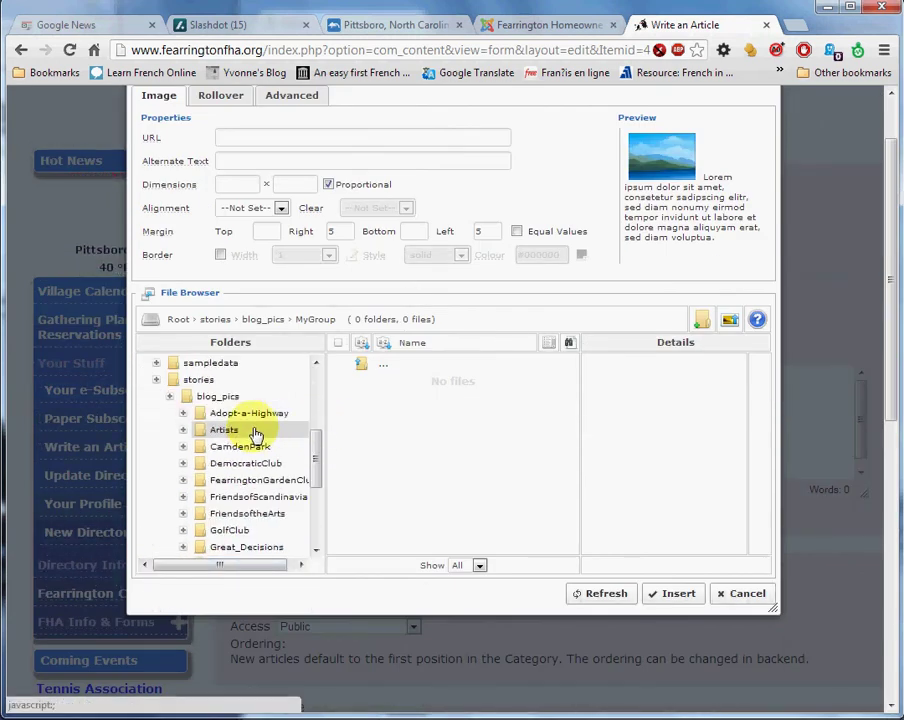
pyautogui.scroll(-3, 256, 432)
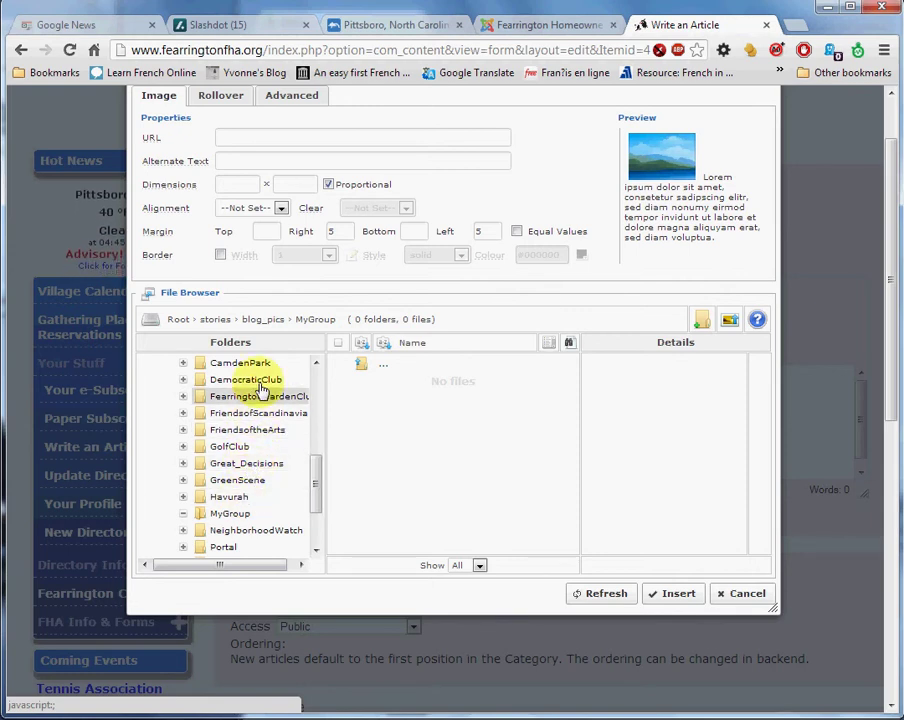
pyautogui.click(221, 520)
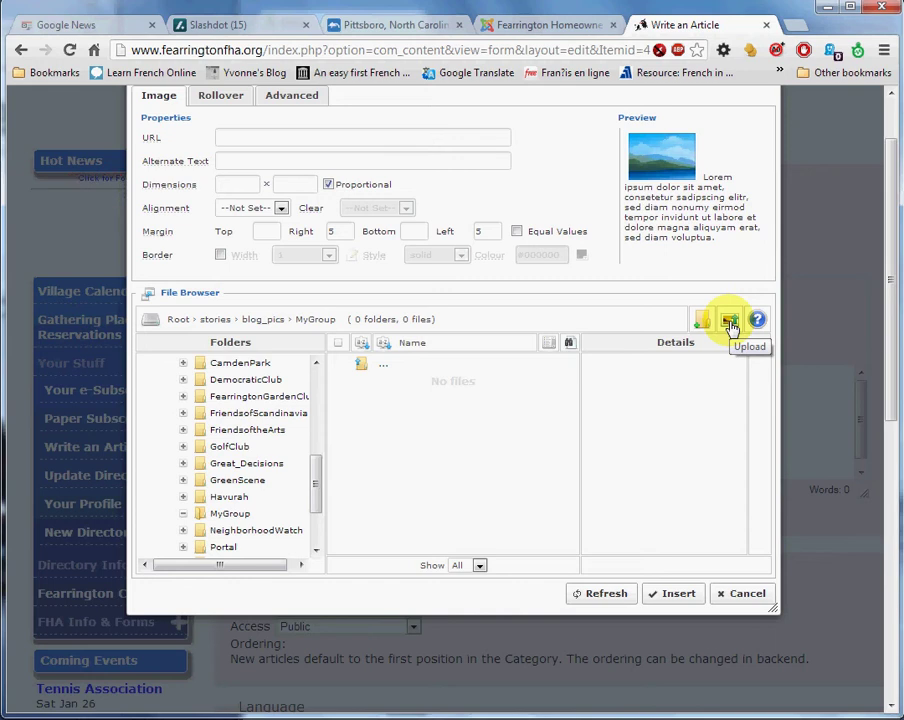
# Step: Bring up the Upload window for the MyGroup folder
pyautogui.click(731, 323)
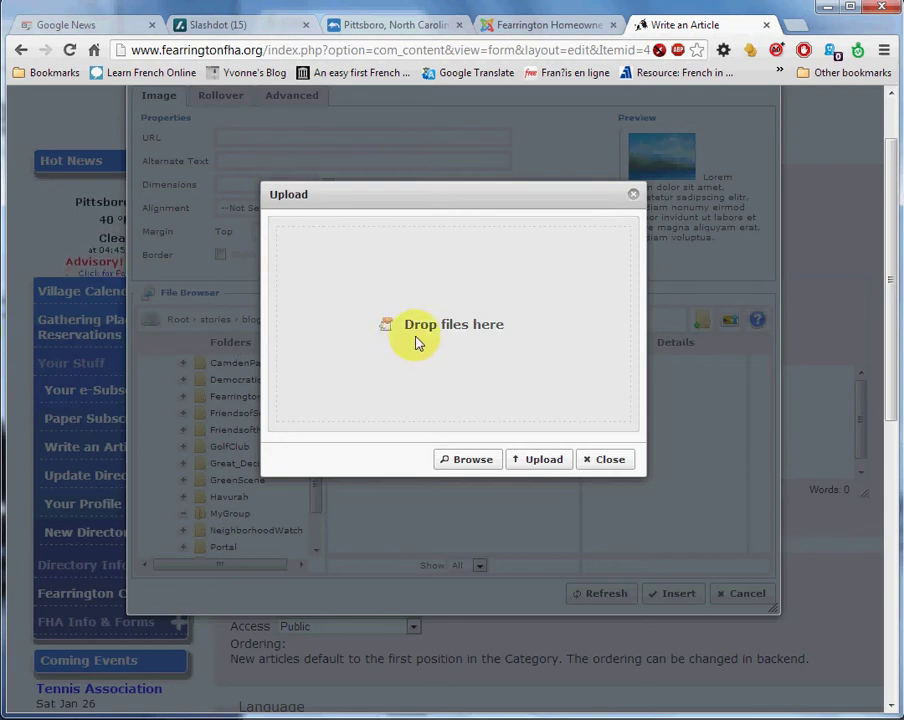
# Step: Browse the Desktop and select okra.jpg and WeedManagement.pdf, briefly adding hjsplit.zip
pyautogui.click(467, 459)
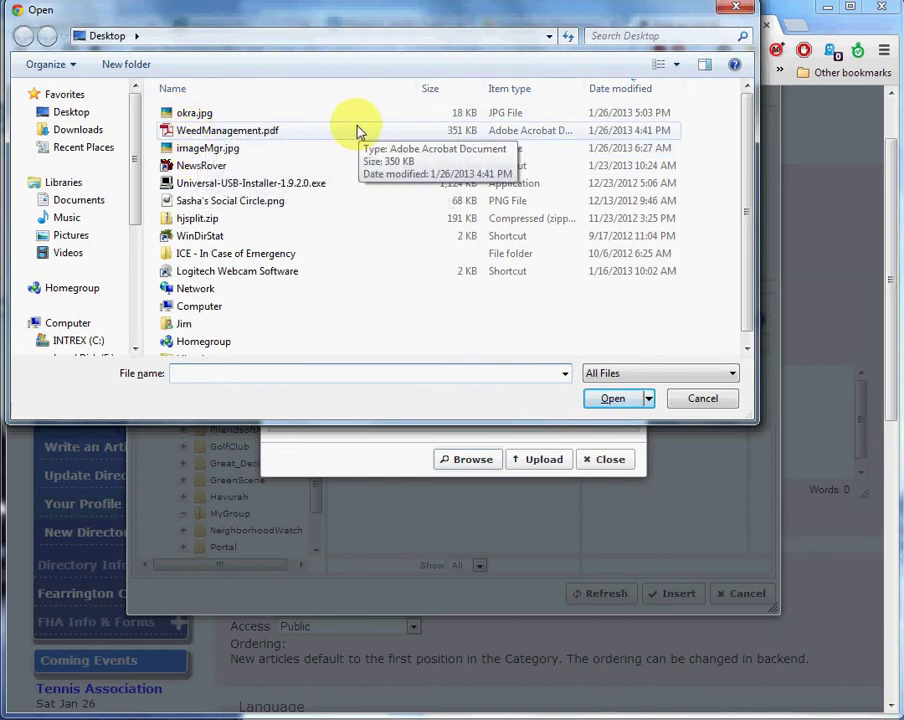
pyautogui.click(194, 117)
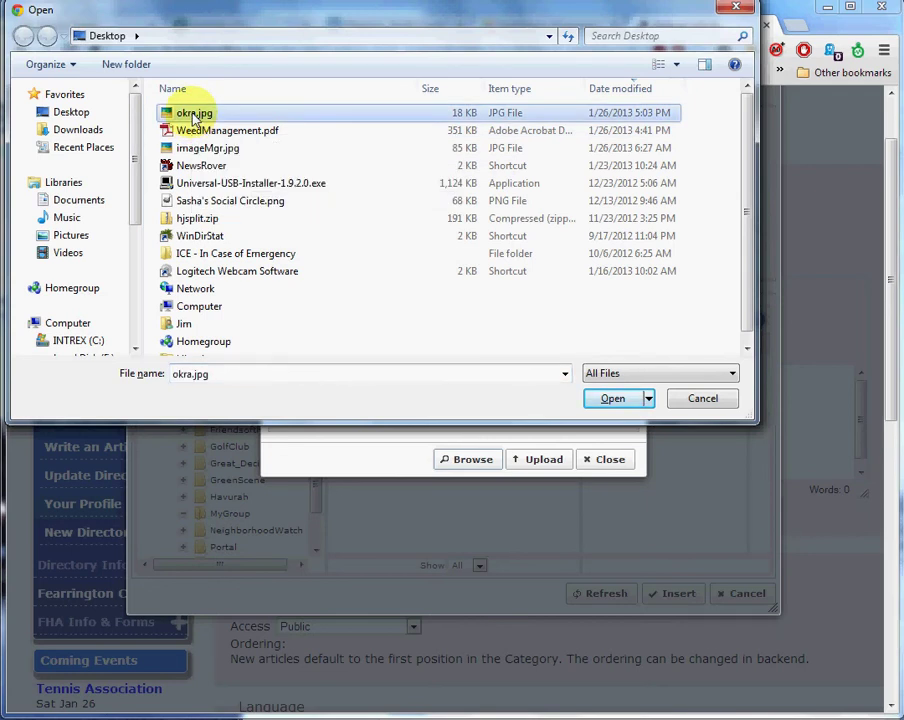
pyautogui.keyDown('ctrl'); pyautogui.click(196, 135); pyautogui.keyUp('ctrl')
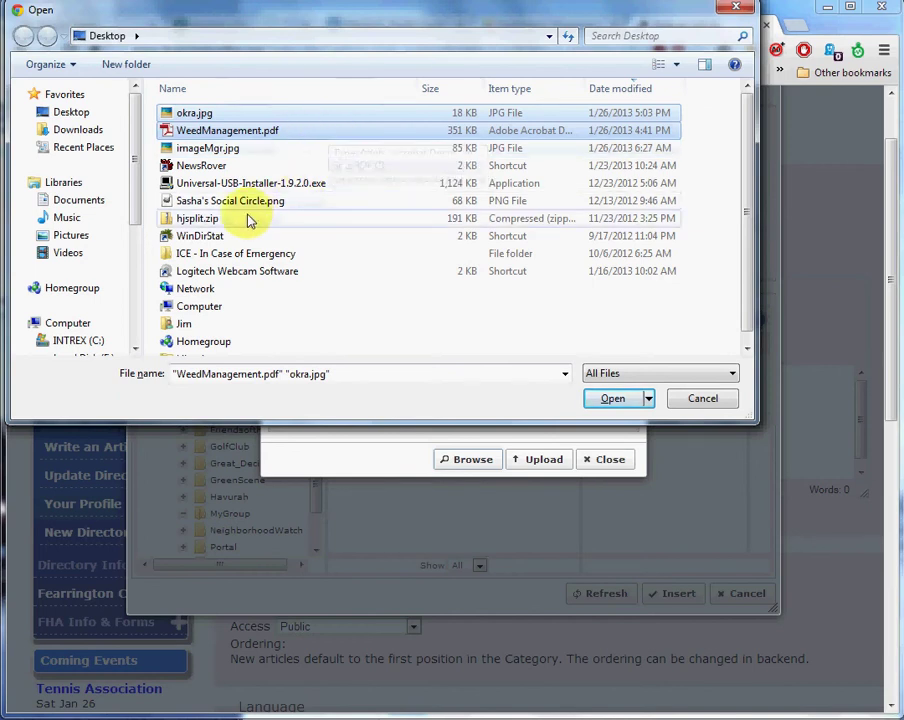
pyautogui.keyDown('ctrl'); pyautogui.click(208, 222); pyautogui.keyUp('ctrl')
# Step: Deselect the ICE folder and hjsplit.zip, leaving okra.jpg and WeedManagement.pdf queued for upload
pyautogui.keyDown('ctrl'); pyautogui.click(209, 252); pyautogui.keyUp('ctrl')
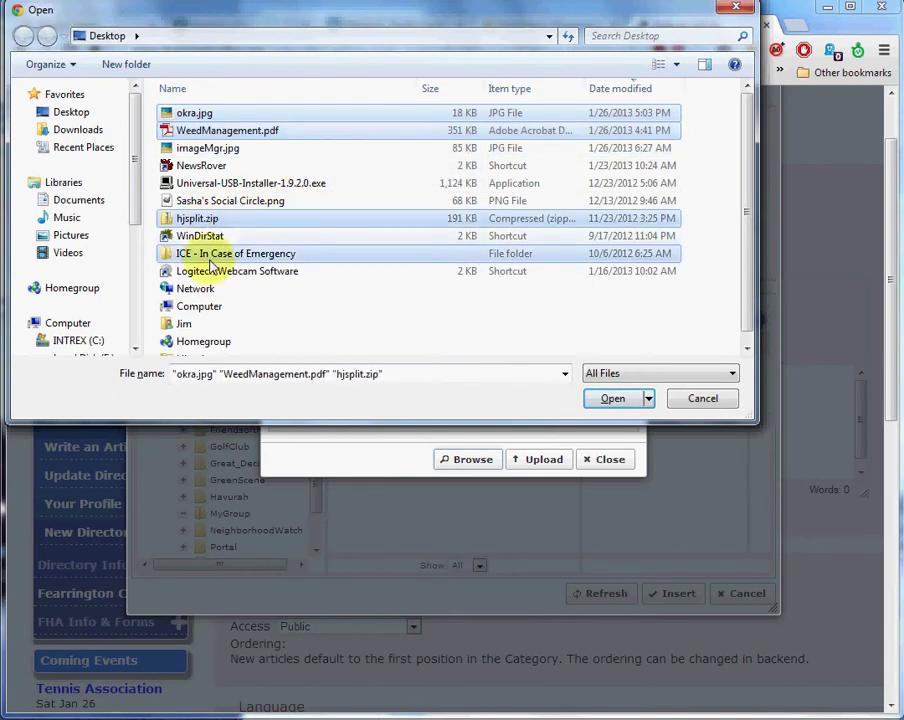
pyautogui.keyDown('ctrl'); pyautogui.click(208, 256); pyautogui.keyUp('ctrl')
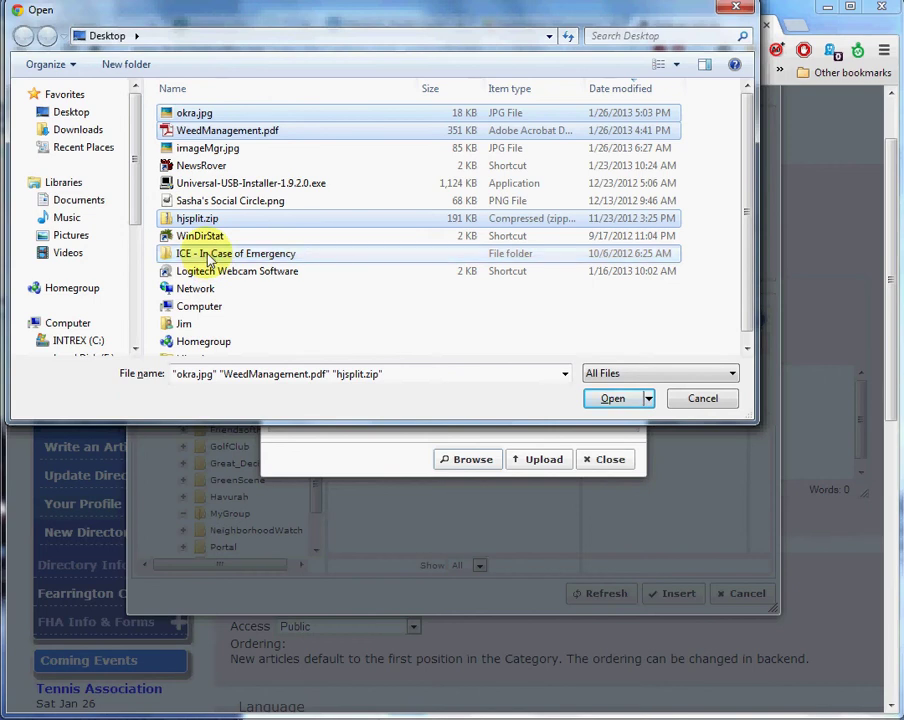
pyautogui.keyDown('ctrl'); pyautogui.click(204, 222); pyautogui.keyUp('ctrl')
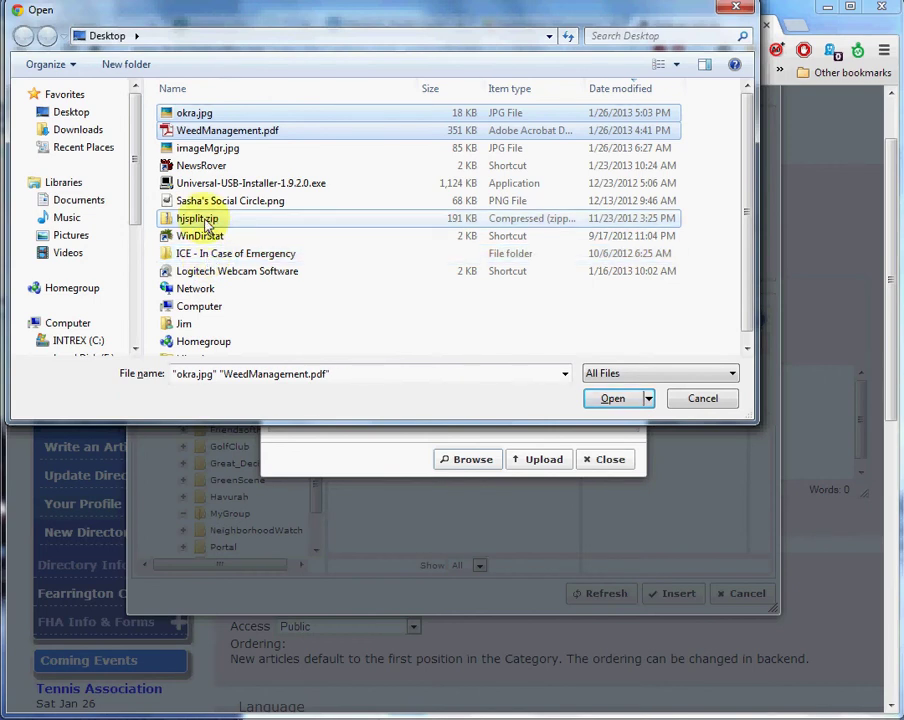
pyautogui.click(613, 399)
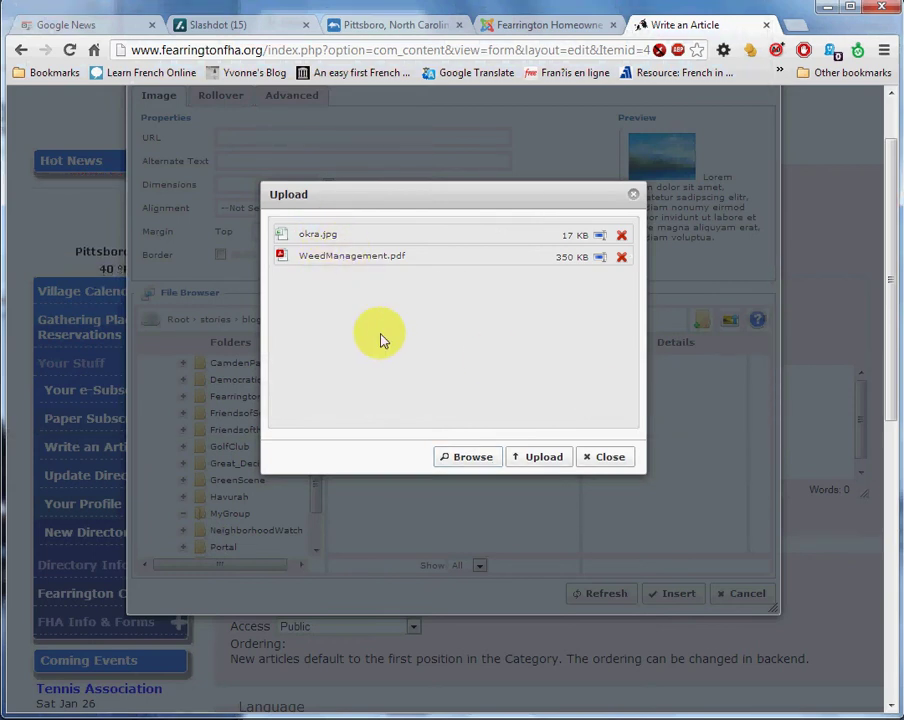
# Step: Upload okra.jpg and WeedManagement.pdf into MyGroup, then choose okra.jpg as the image
pyautogui.click(531, 460)
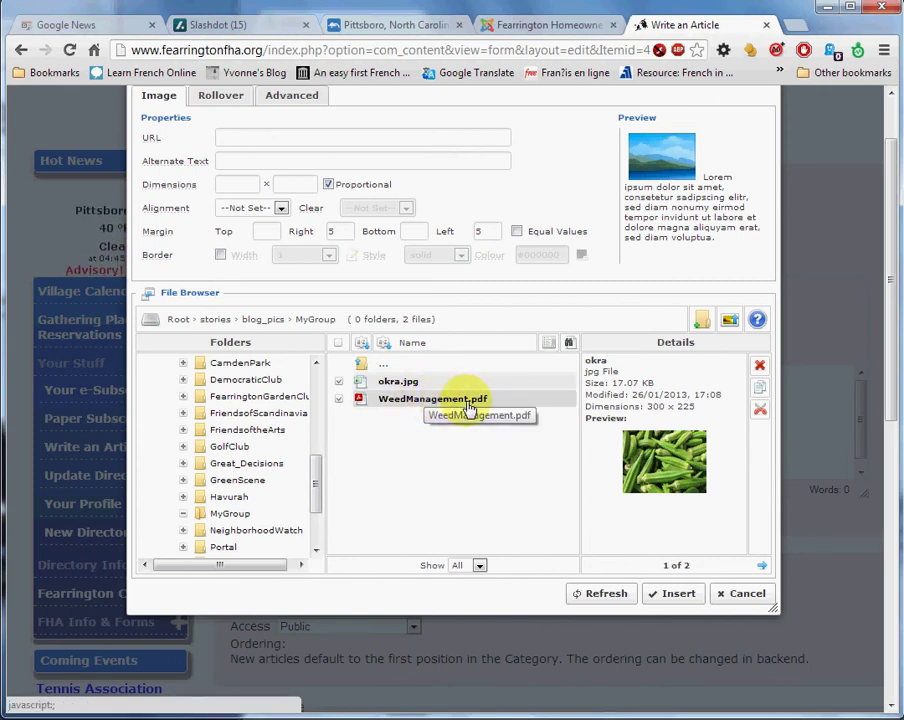
pyautogui.click(396, 384)
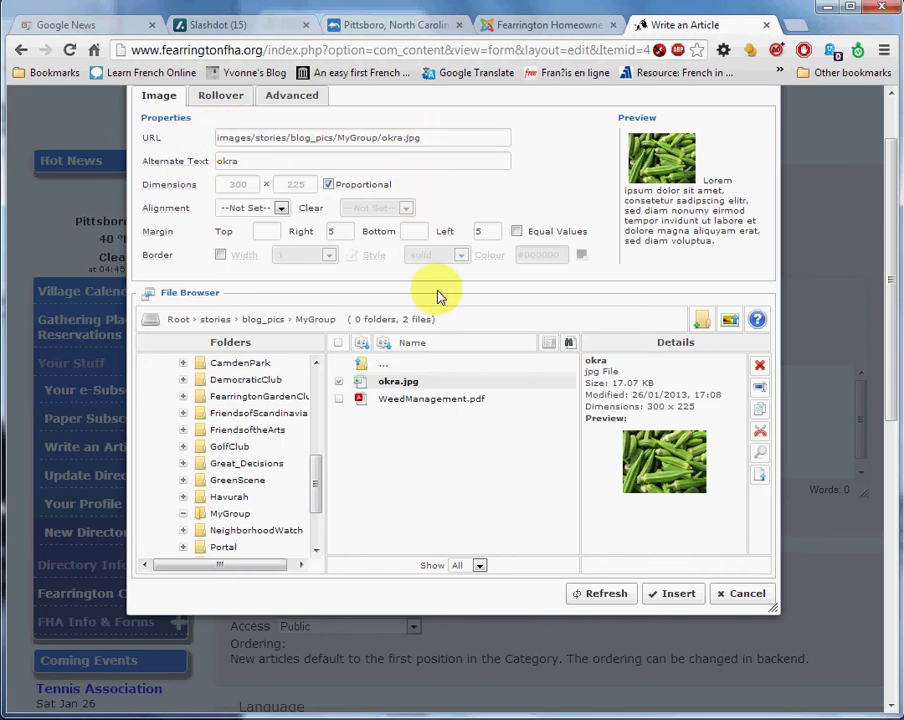
# Step: Insert the okra.jpg photo into the new article's body
pyautogui.click(666, 596)
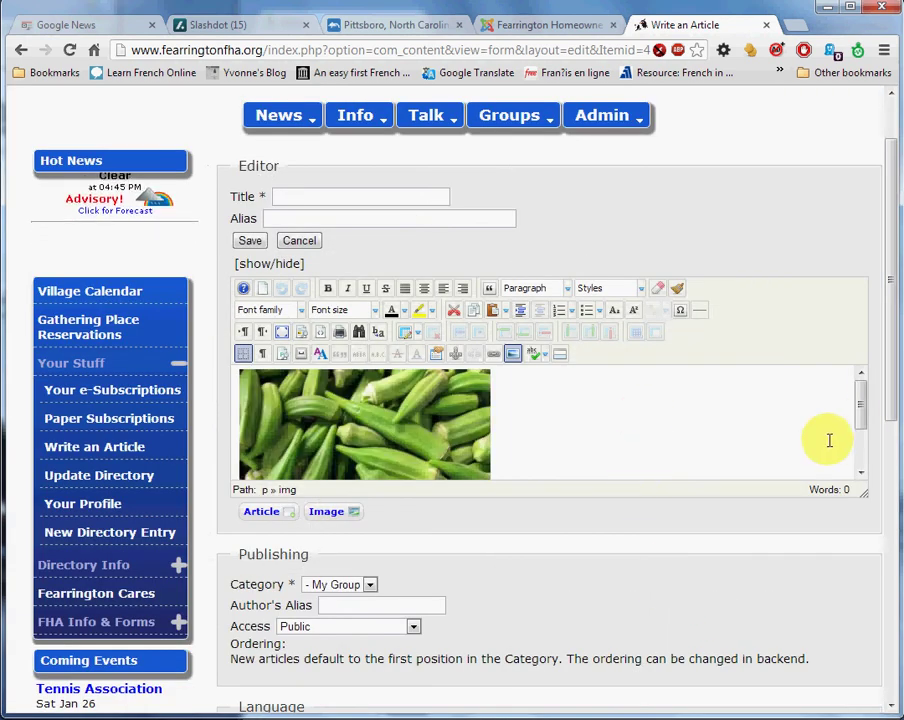
pyautogui.click(863, 418)
pyautogui.moveTo(863, 418); pyautogui.dragTo(873, 401)
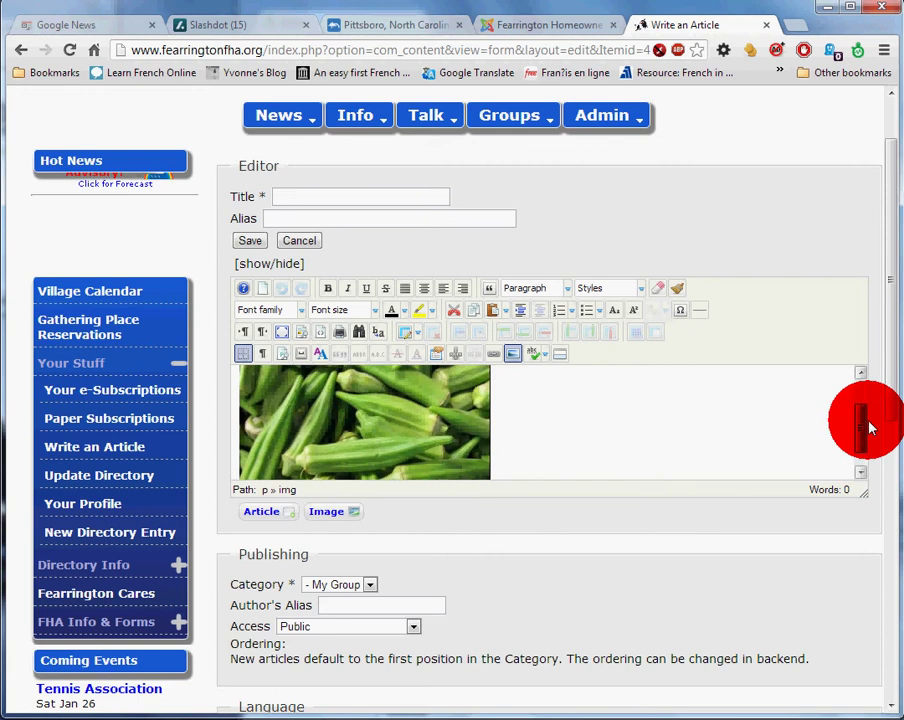